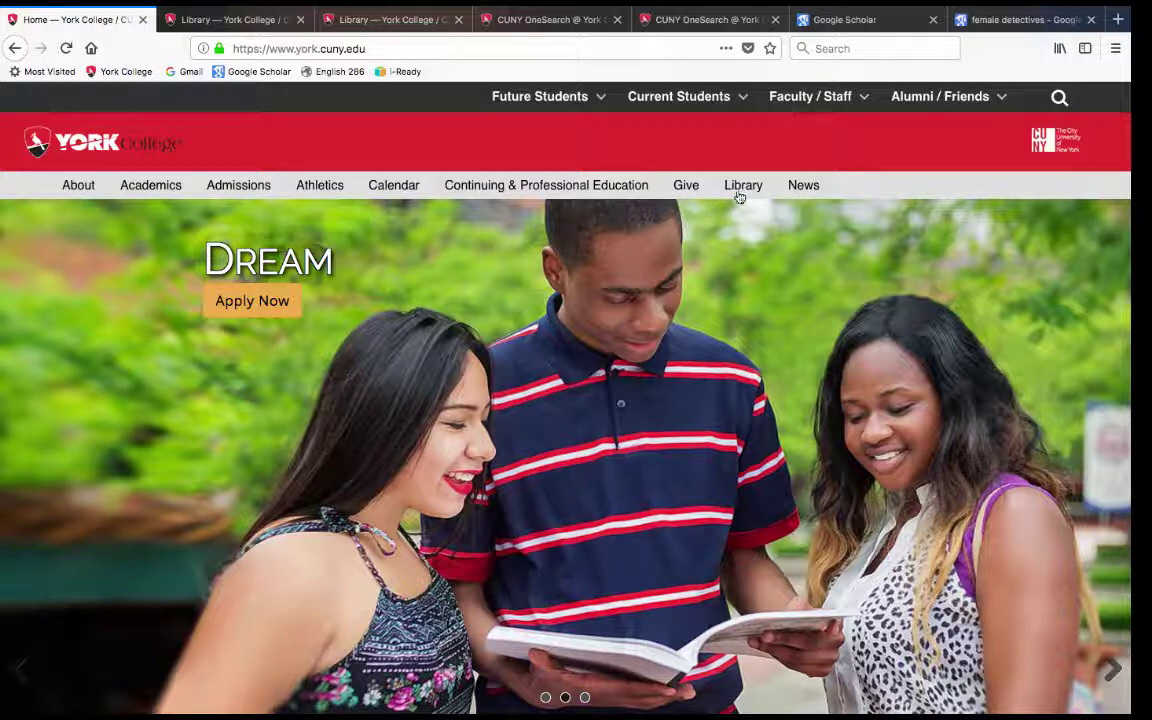
Open the York College Library page and submit a OneSearch query for "female detectives"
{"action": "left_click", "coordinate": [738, 195]}
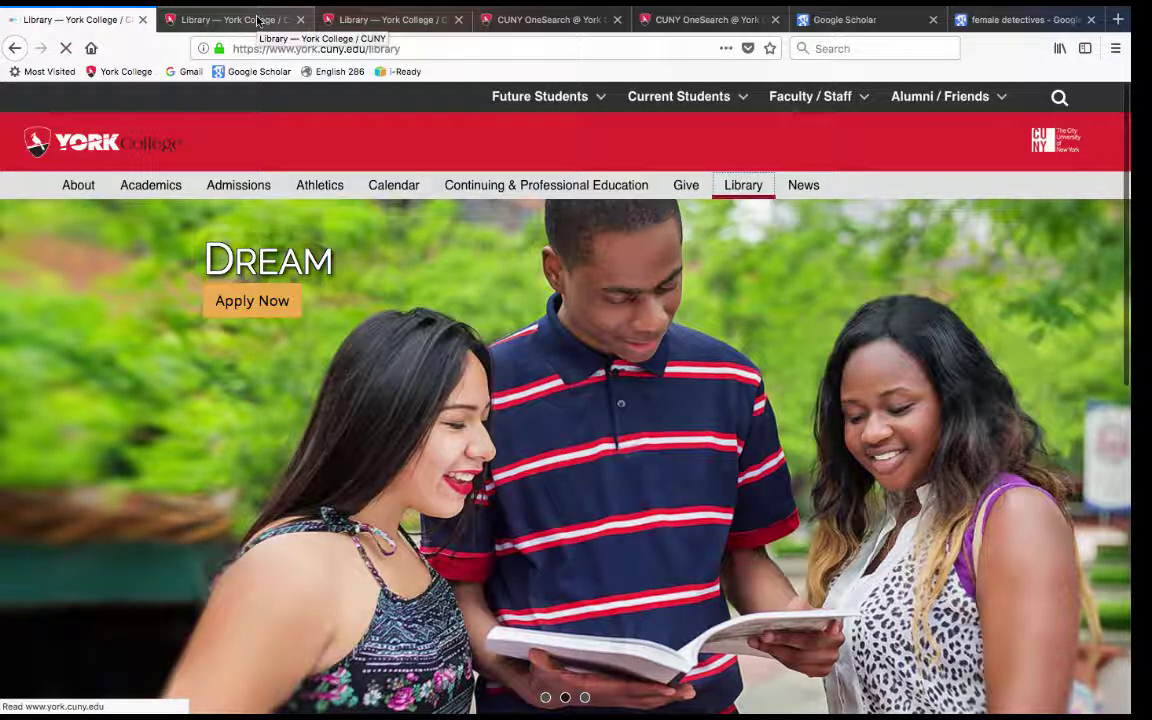
{"action": "left_click", "coordinate": [257, 20]}
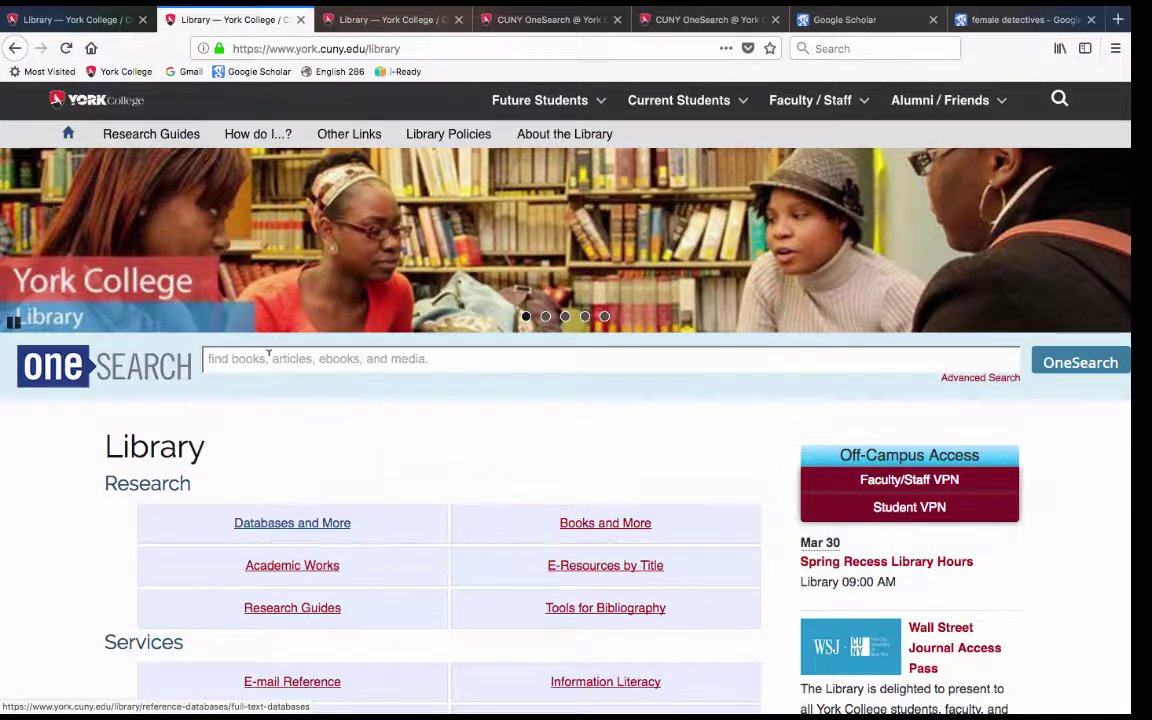
{"action": "left_click", "coordinate": [268, 357]}
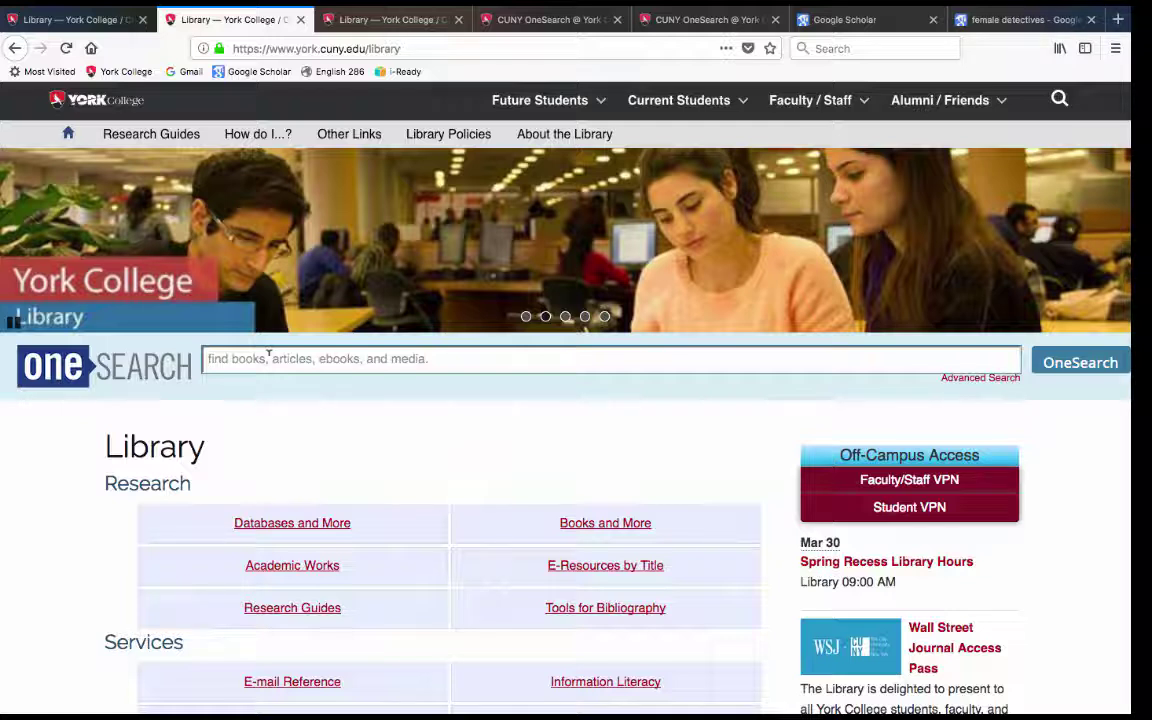
{"action": "type", "text": "femal"}
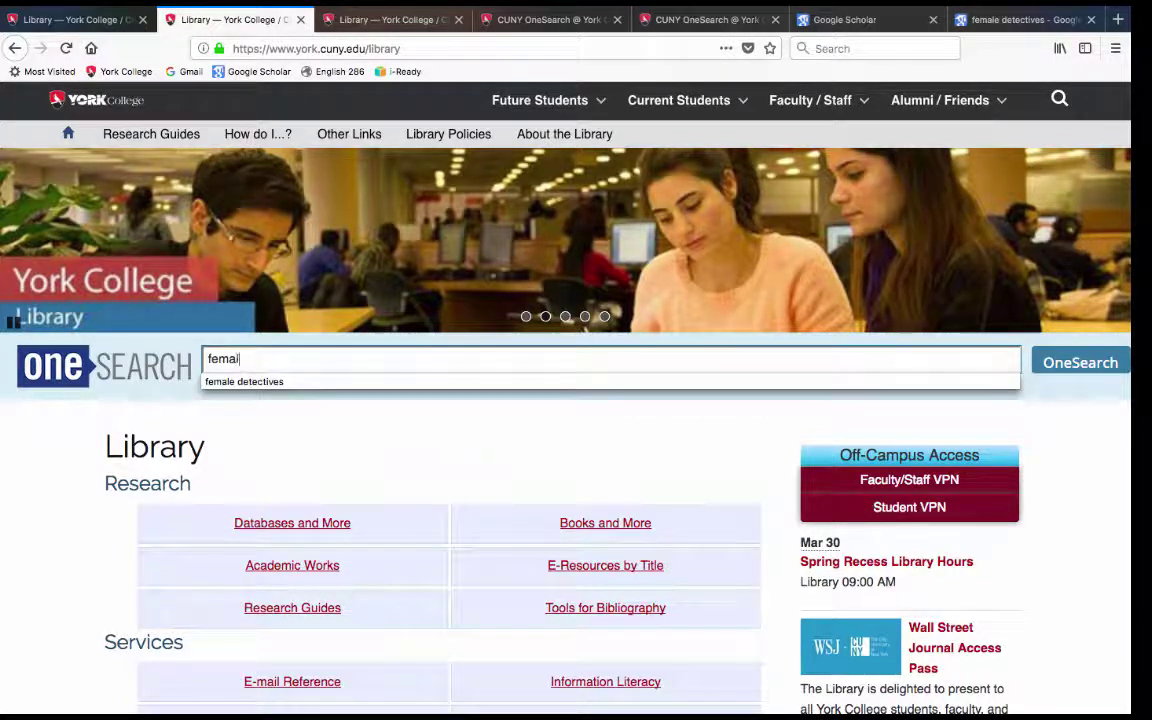
{"action": "type", "text": "e detectives"}
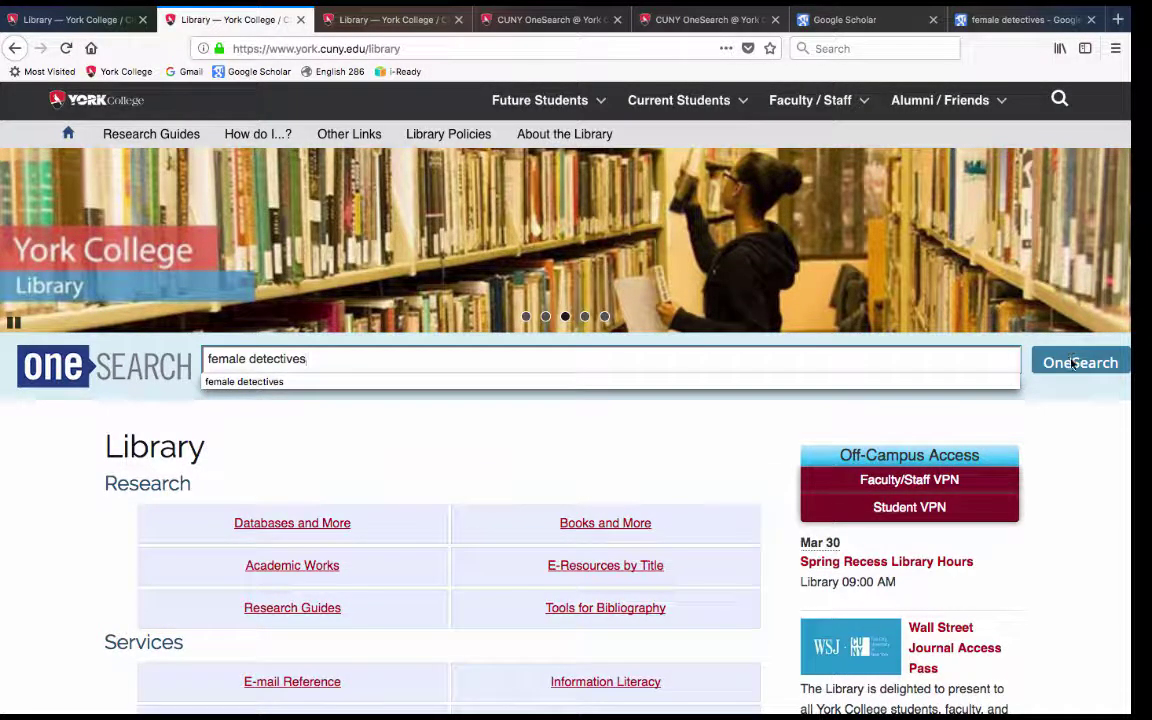
{"action": "key", "text": "Return"}
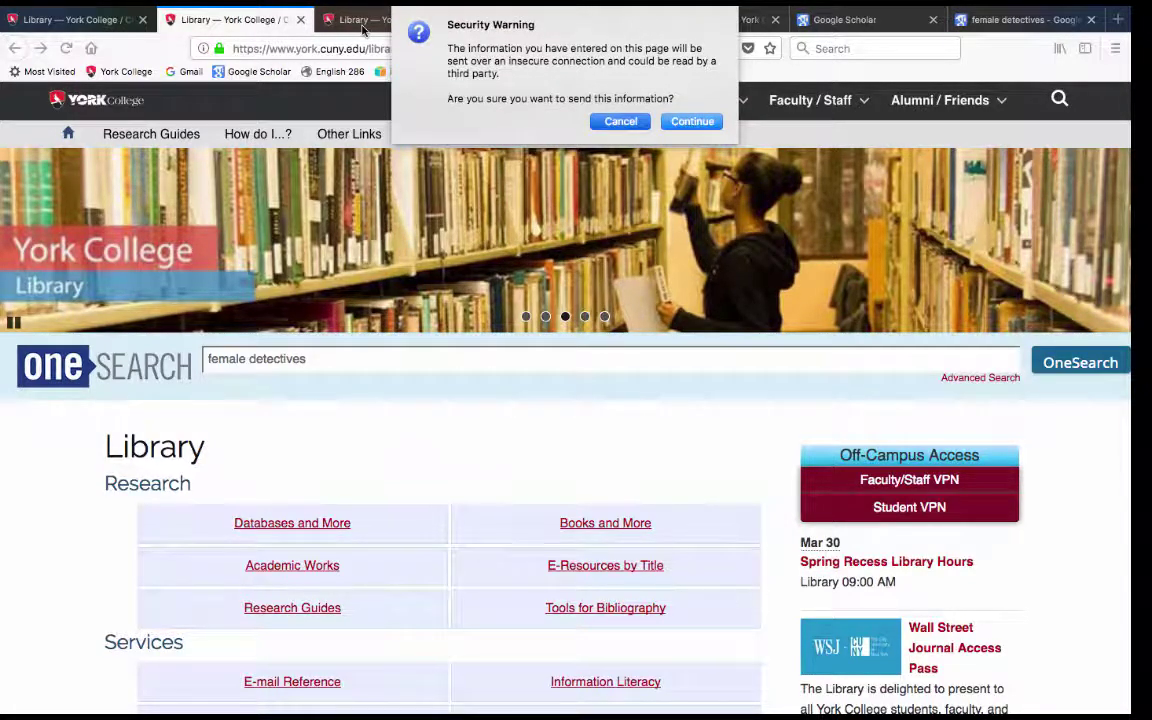
{"action": "key", "text": "Return"}
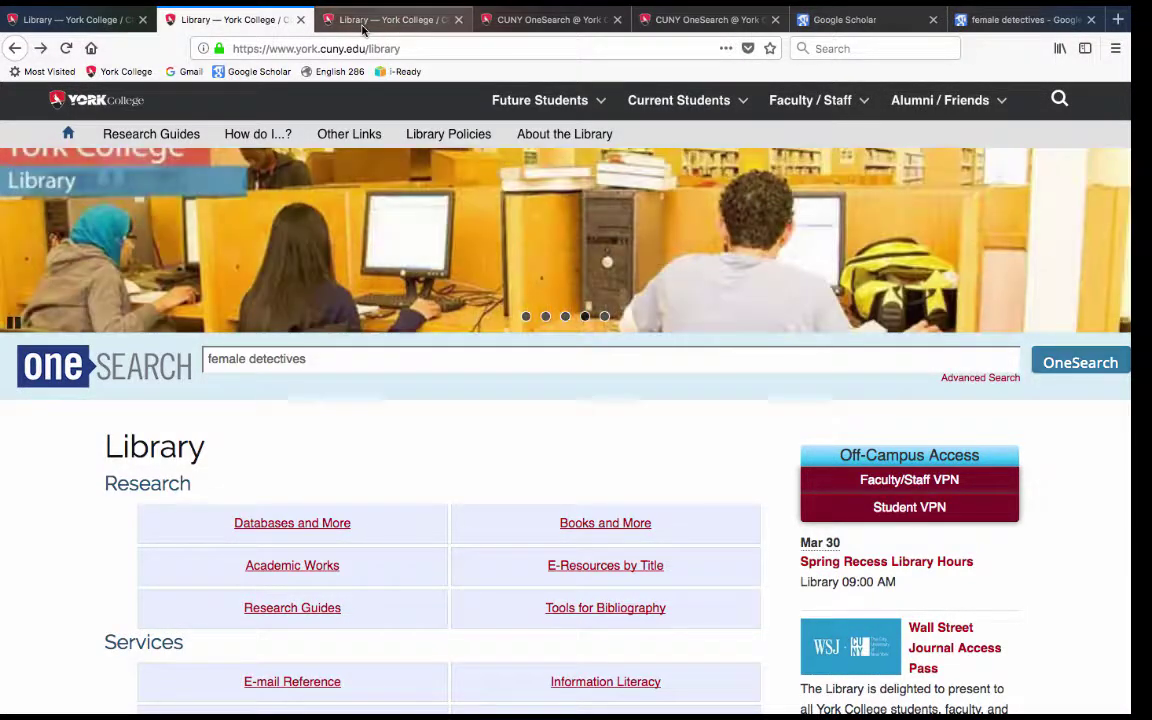
Switch to the loaded, unfiltered OneSearch results for "female detectives" and look through the listed books and articles
{"action": "left_click", "coordinate": [363, 22]}
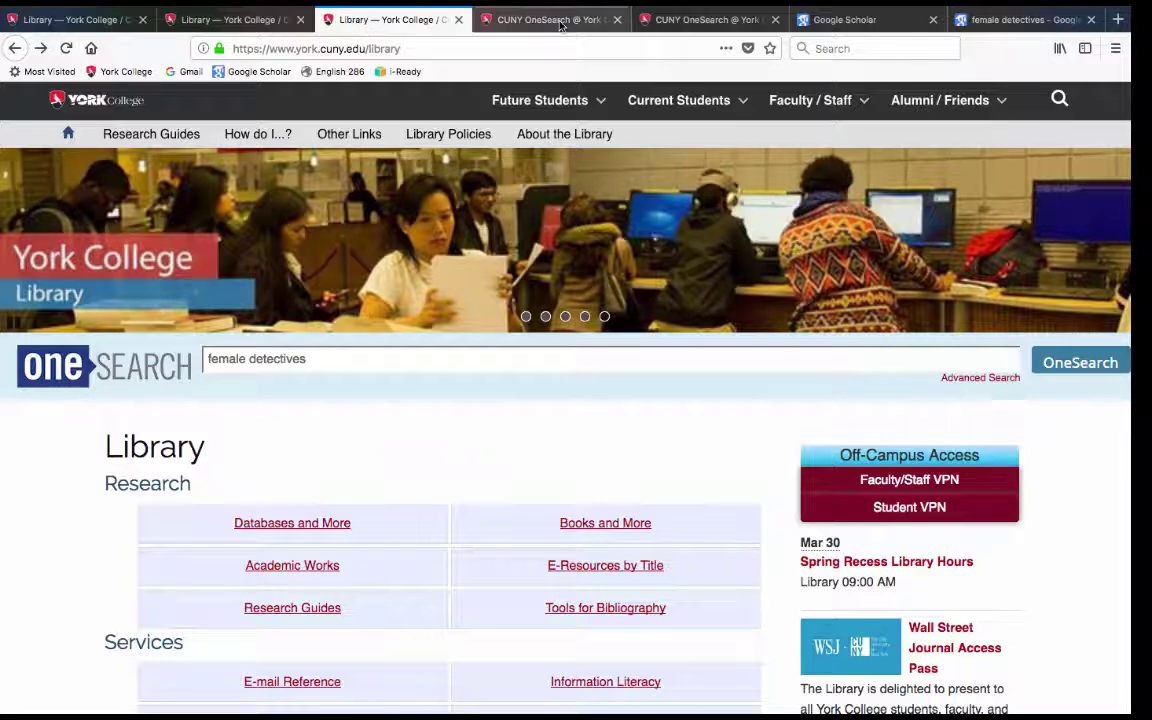
{"action": "left_click", "coordinate": [555, 20]}
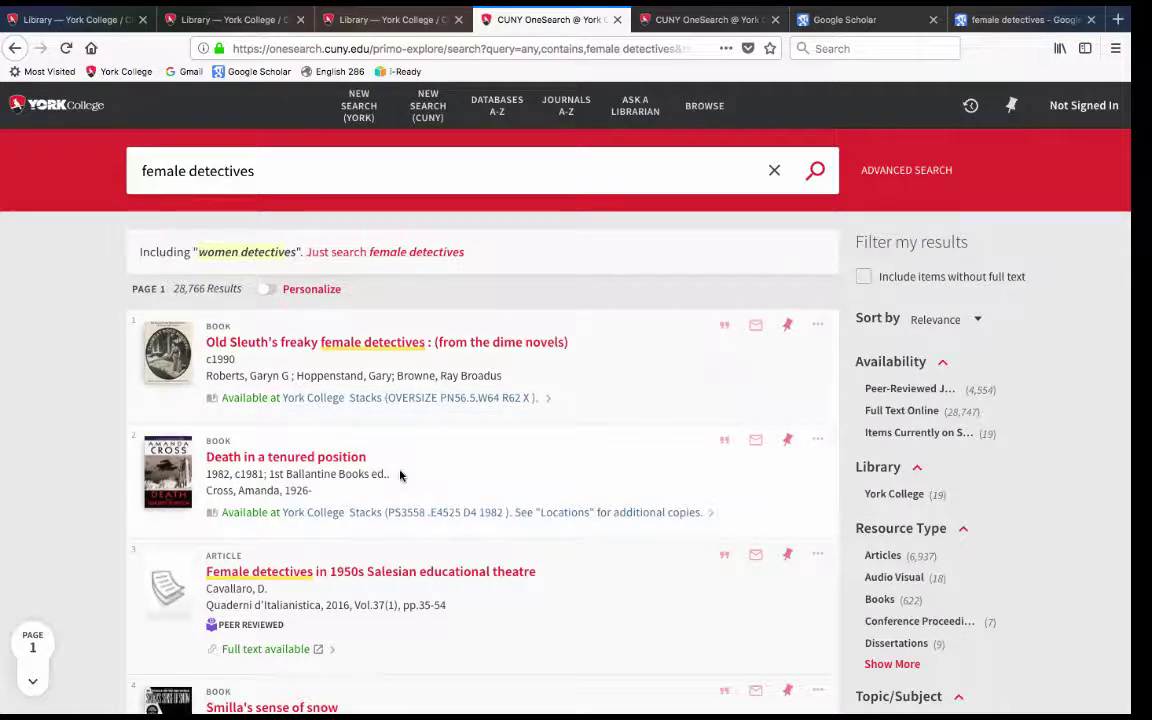
{"action": "scroll", "coordinate": [238, 265], "scroll_direction": "down", "scroll_amount": 5}
{"action": "scroll", "coordinate": [250, 300], "scroll_direction": "down", "scroll_amount": 1}
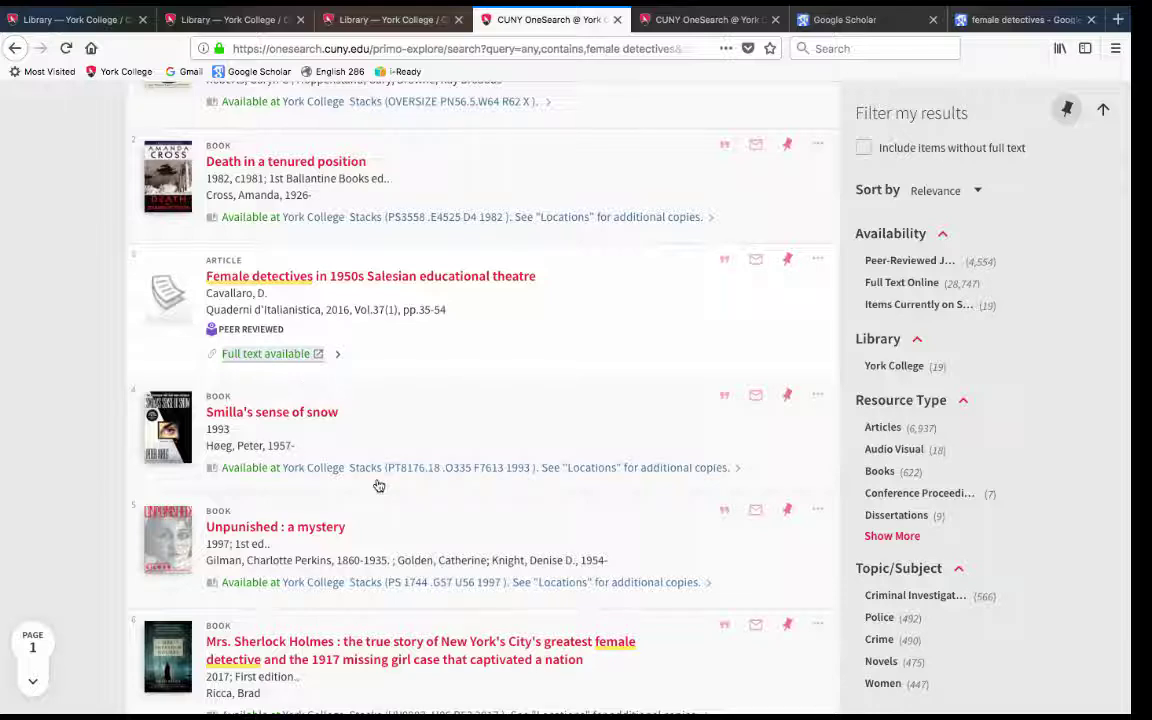
{"action": "scroll", "coordinate": [379, 486], "scroll_direction": "down", "scroll_amount": 5}
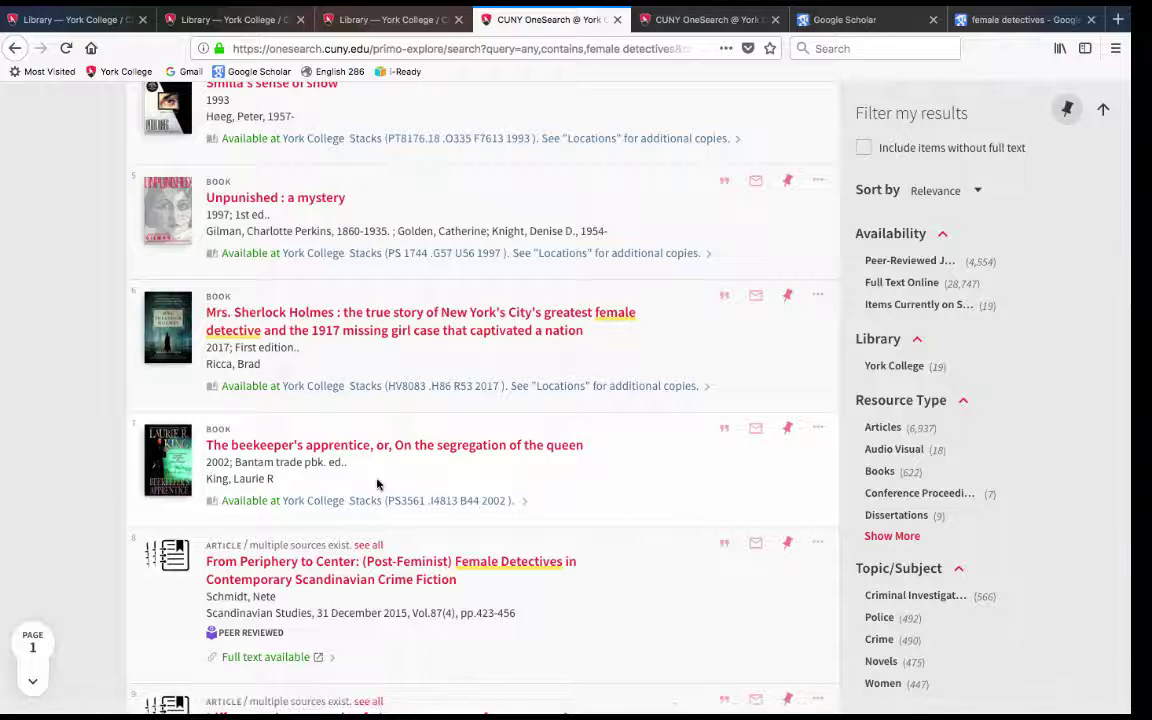
{"action": "scroll", "coordinate": [378, 485], "scroll_direction": "down", "scroll_amount": 9}
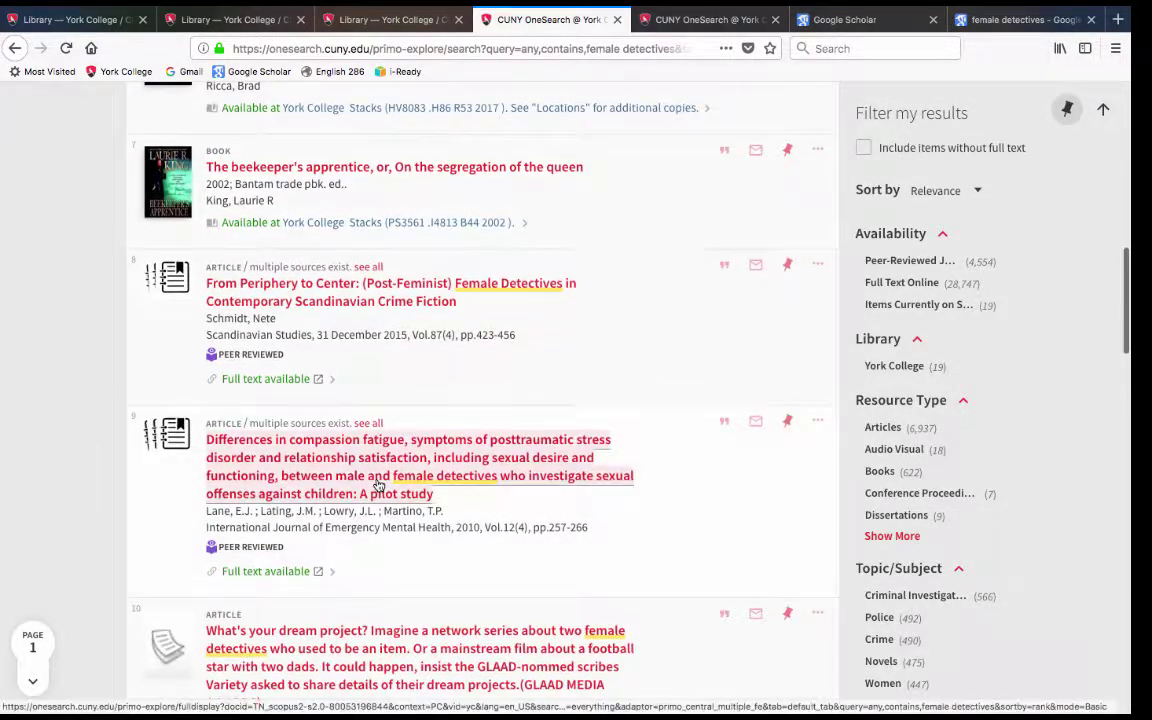
{"action": "scroll", "coordinate": [379, 486], "scroll_direction": "down", "scroll_amount": 4}
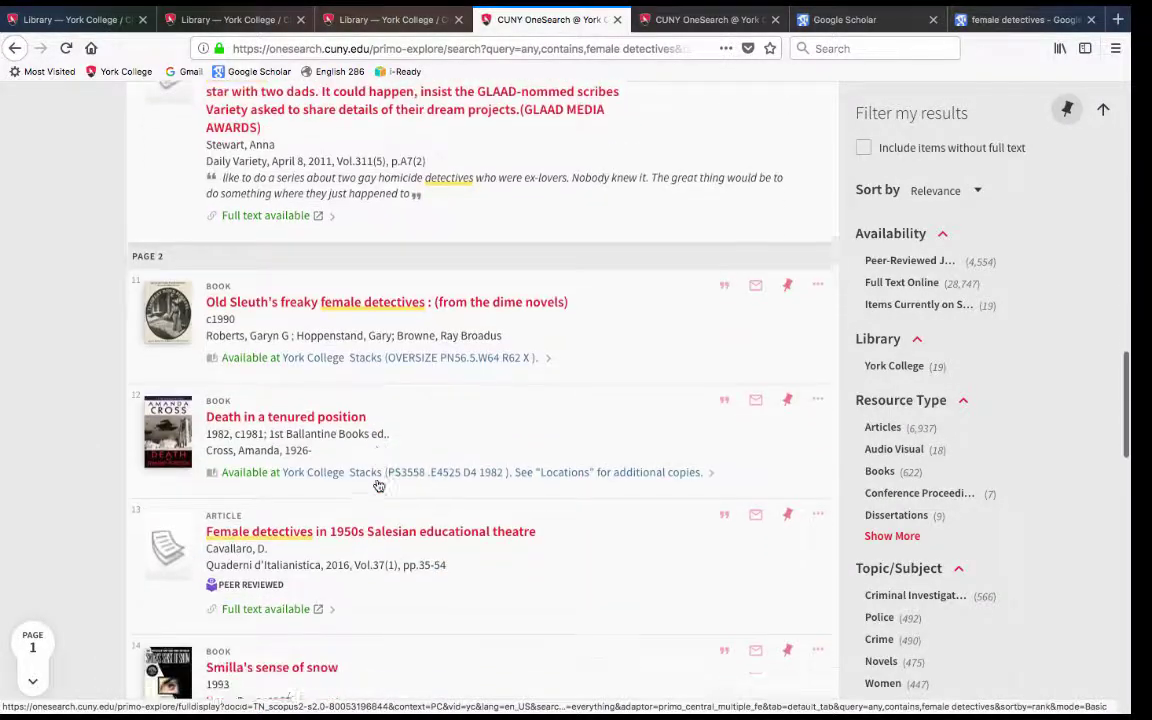
{"action": "scroll", "coordinate": [378, 485], "scroll_direction": "up", "scroll_amount": 15}
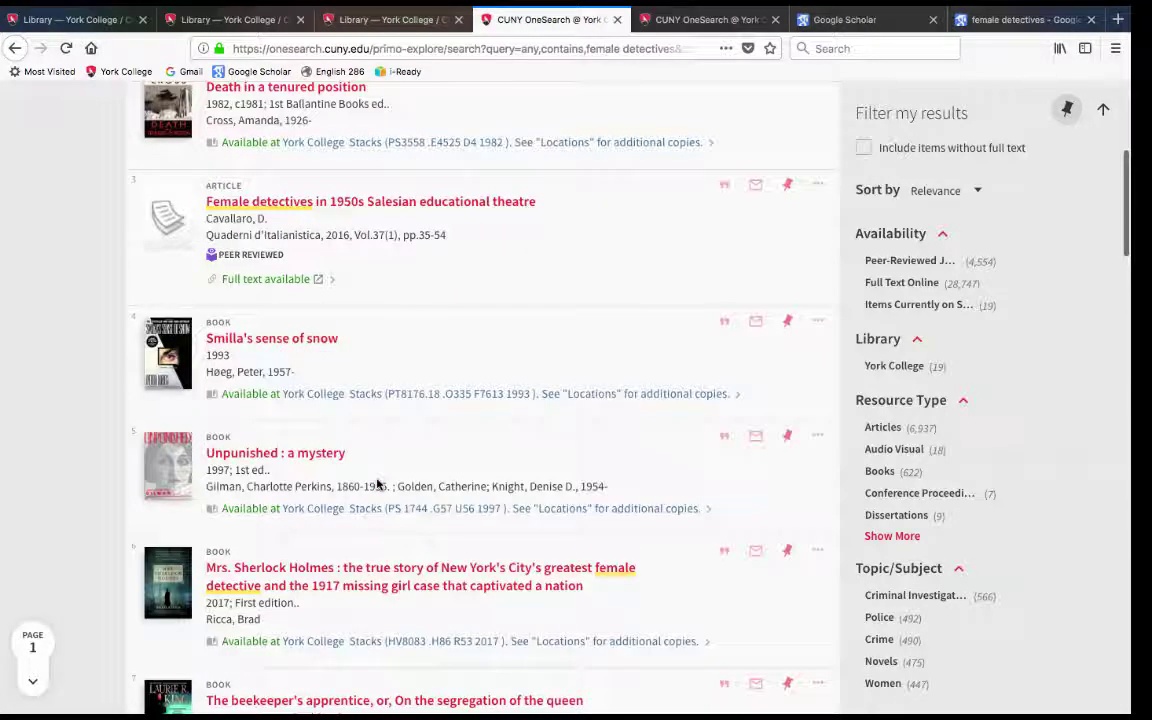
{"action": "scroll", "coordinate": [378, 485], "scroll_direction": "up", "scroll_amount": 5}
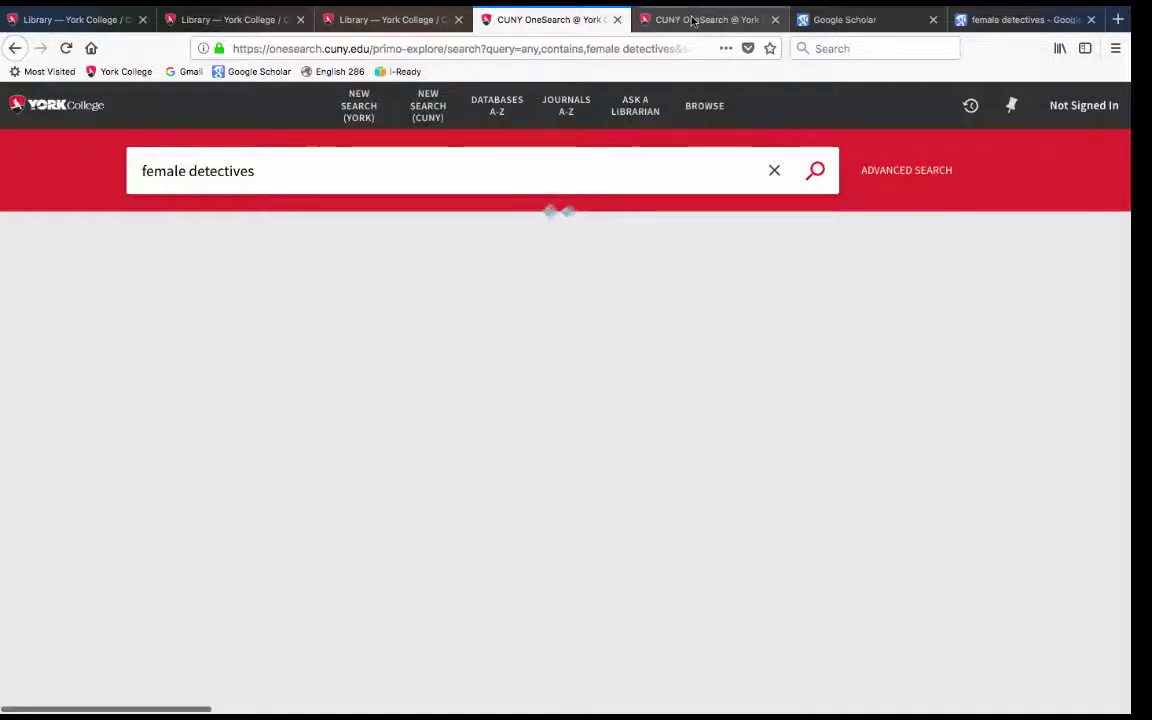
Switch to the "female detectives" results limited to Full Text Online and review the first page of items
{"action": "left_click", "coordinate": [685, 35]}
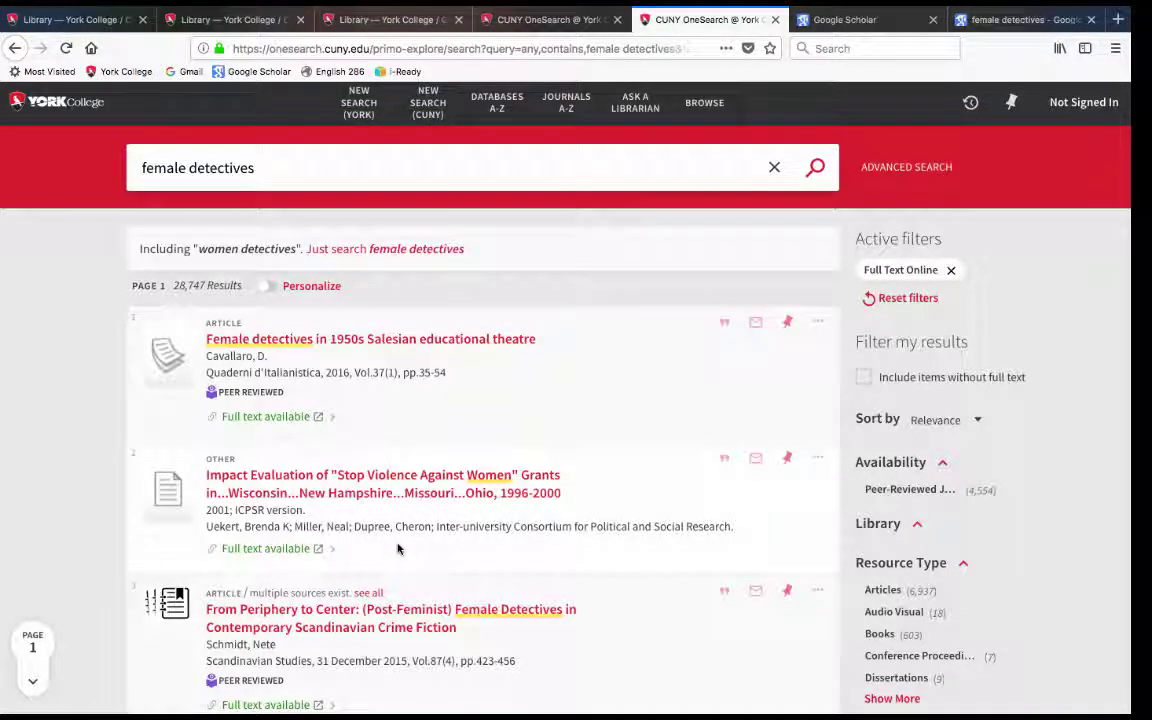
{"action": "scroll", "coordinate": [387, 264], "scroll_direction": "down", "scroll_amount": 3}
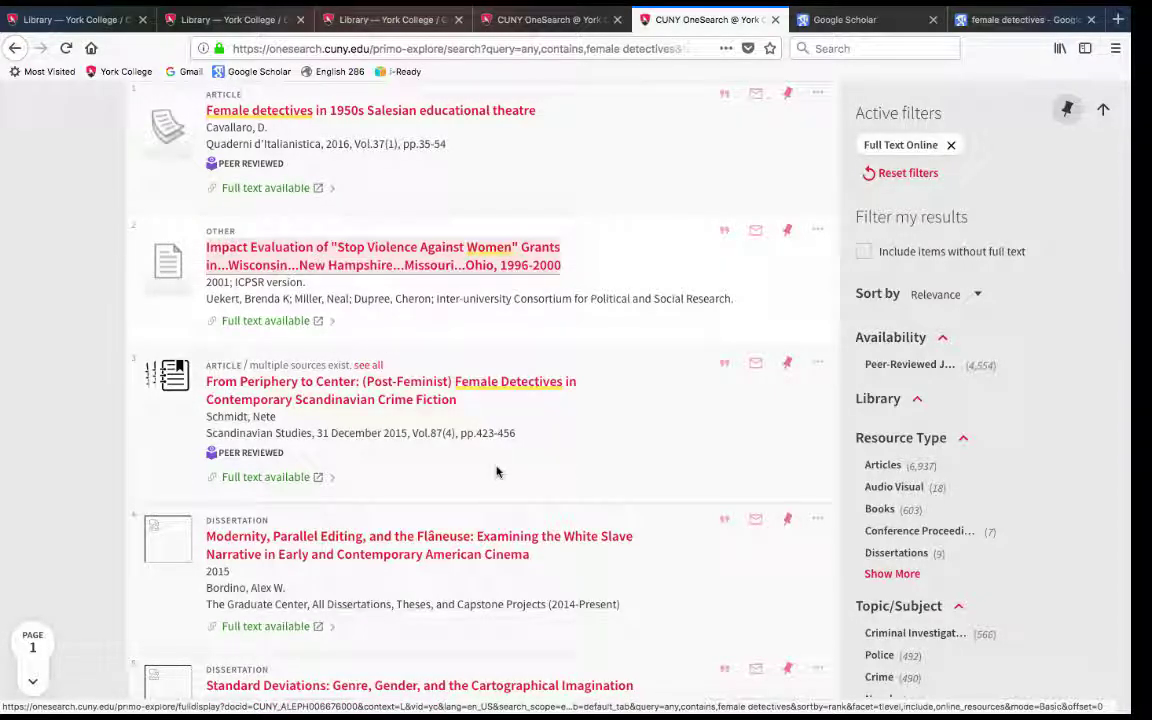
{"action": "scroll", "coordinate": [437, 400], "scroll_direction": "down", "scroll_amount": 3}
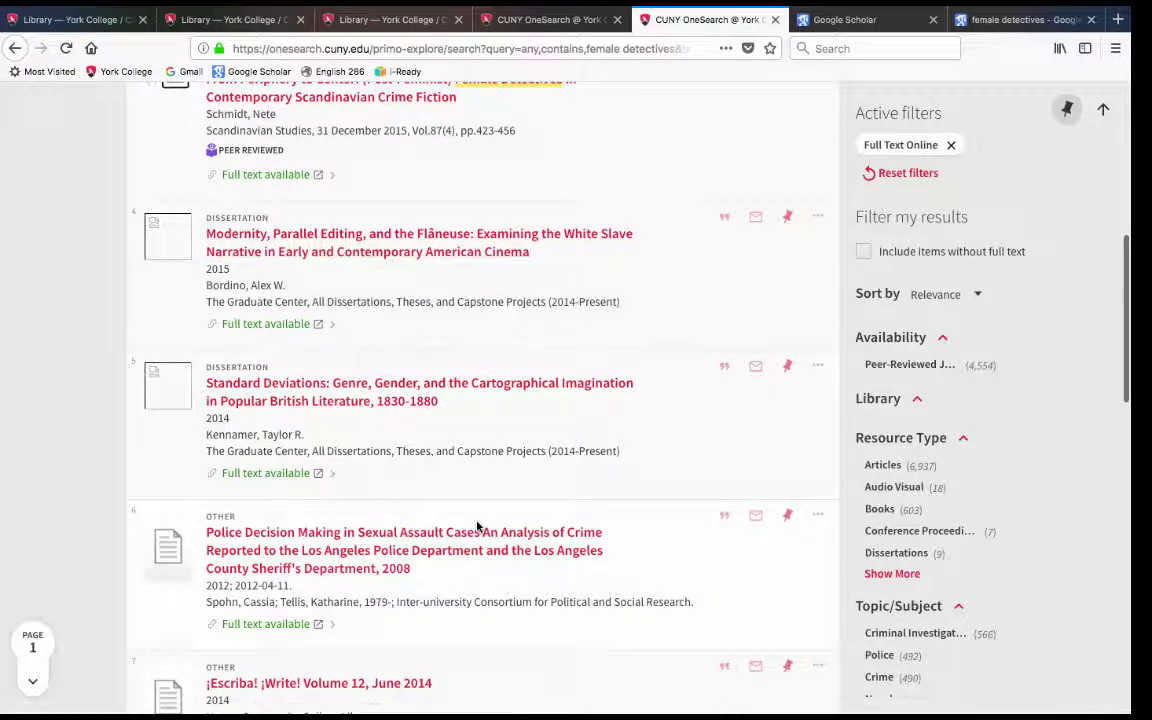
{"action": "scroll", "coordinate": [477, 527], "scroll_direction": "down", "scroll_amount": 5}
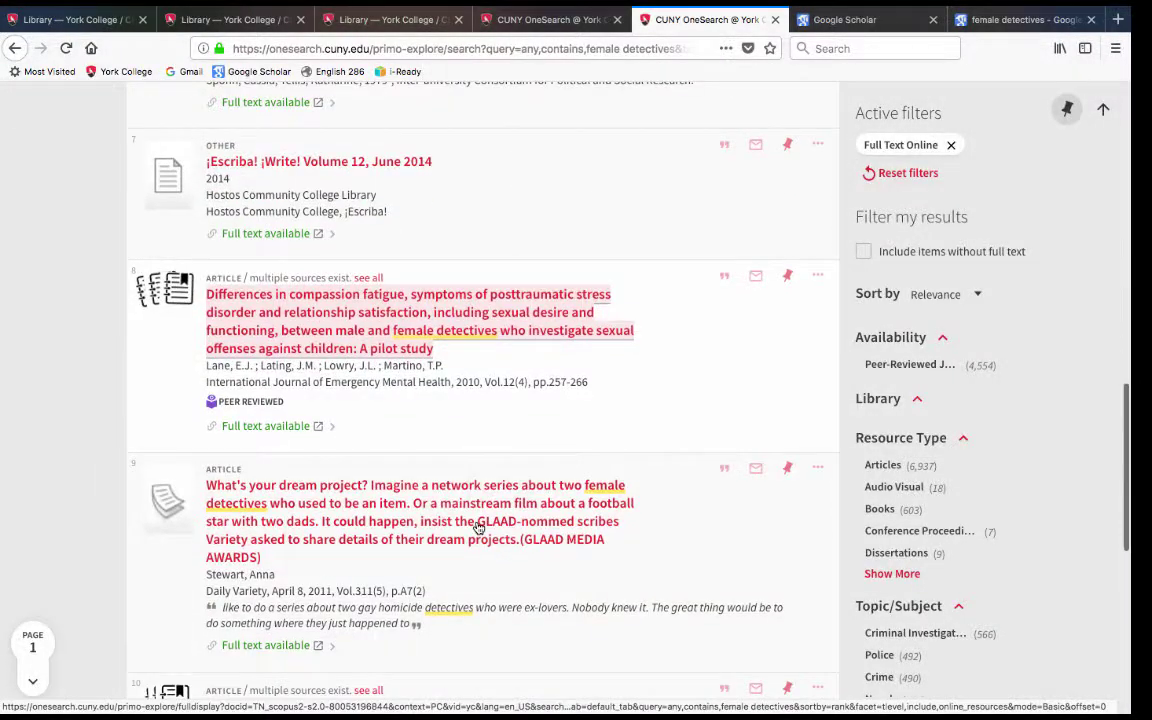
{"action": "scroll", "coordinate": [477, 527], "scroll_direction": "down", "scroll_amount": 3}
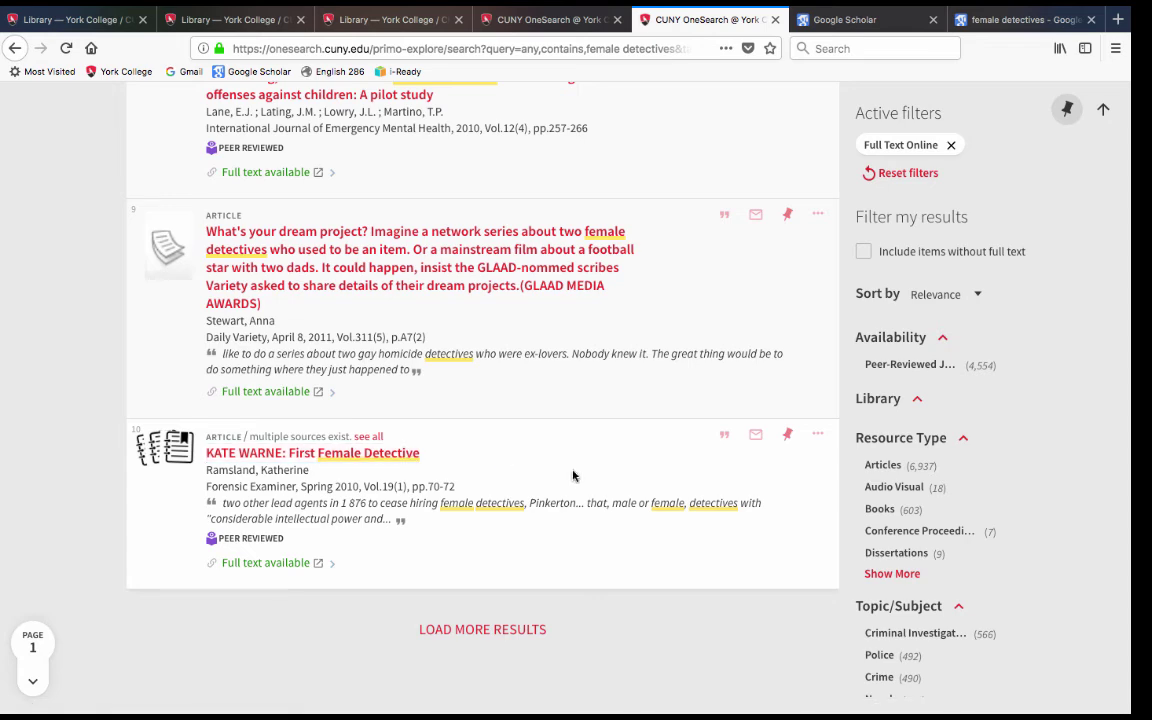
{"action": "scroll", "coordinate": [573, 475], "scroll_direction": "up", "scroll_amount": 1}
{"action": "scroll", "coordinate": [573, 475], "scroll_direction": "up", "scroll_amount": 15}
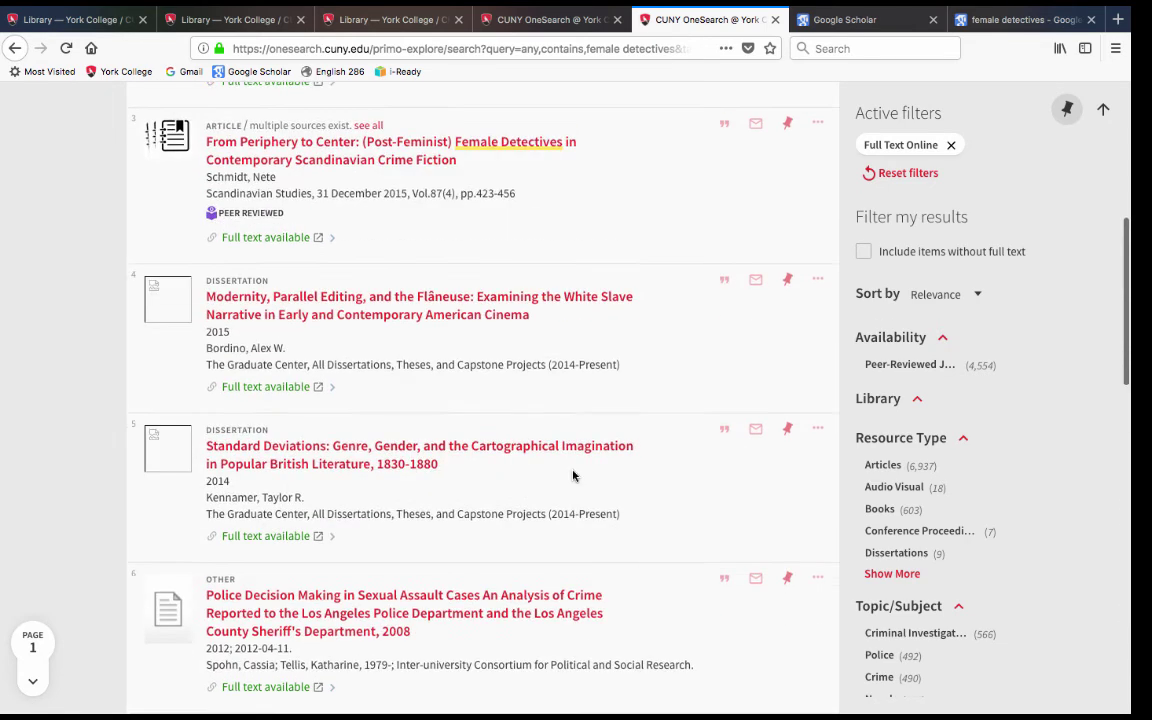
{"action": "scroll", "coordinate": [573, 475], "scroll_direction": "up", "scroll_amount": 8}
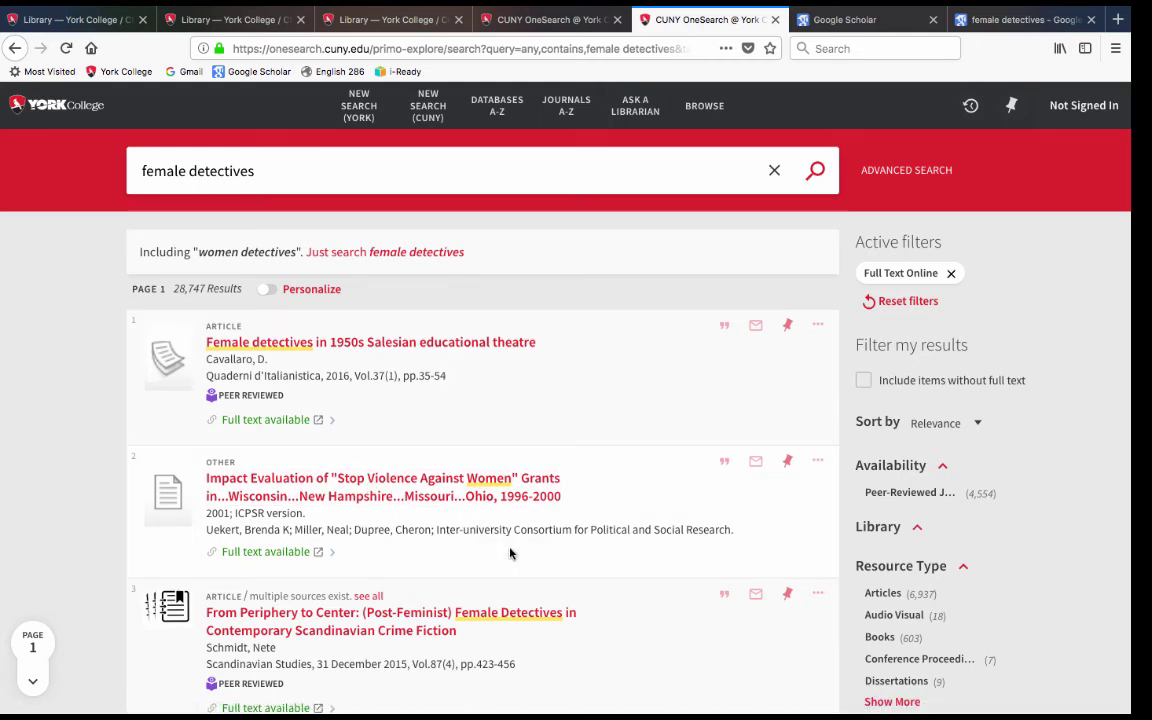
Narrow the full-text "female detectives" results to Peer-Reviewed Journals
{"action": "scroll", "coordinate": [510, 553], "scroll_direction": "down", "scroll_amount": 3}
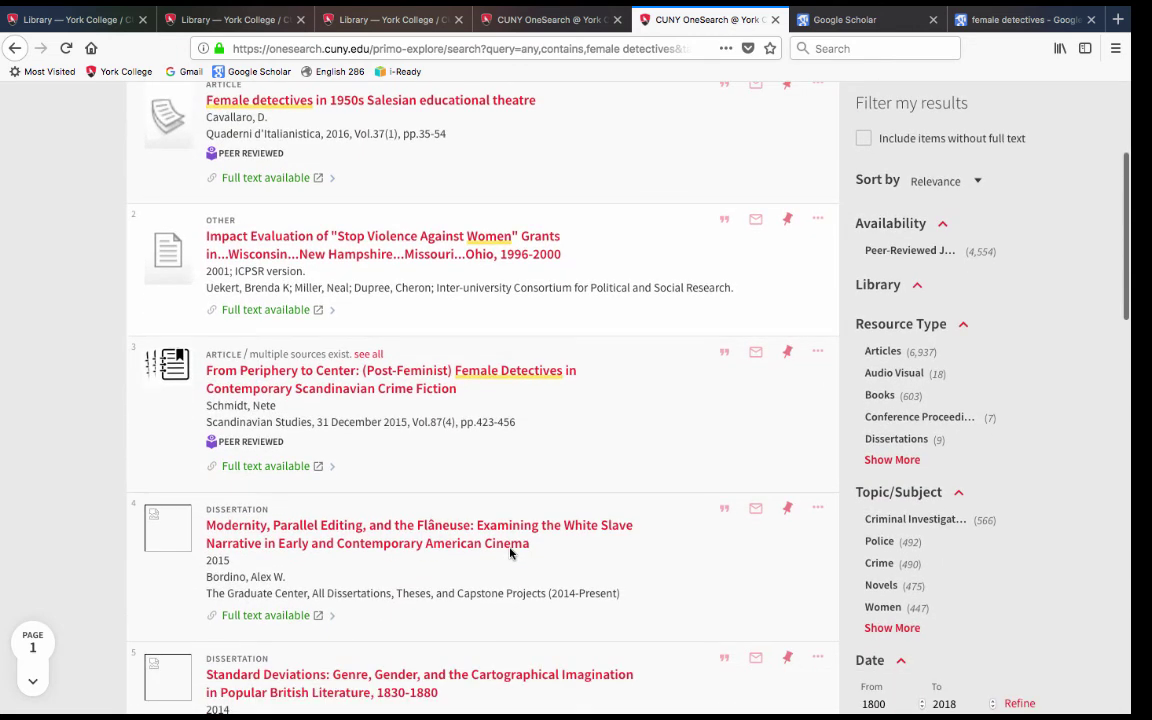
{"action": "scroll", "coordinate": [510, 553], "scroll_direction": "down", "scroll_amount": 3}
{"action": "scroll", "coordinate": [510, 553], "scroll_direction": "down", "scroll_amount": 3}
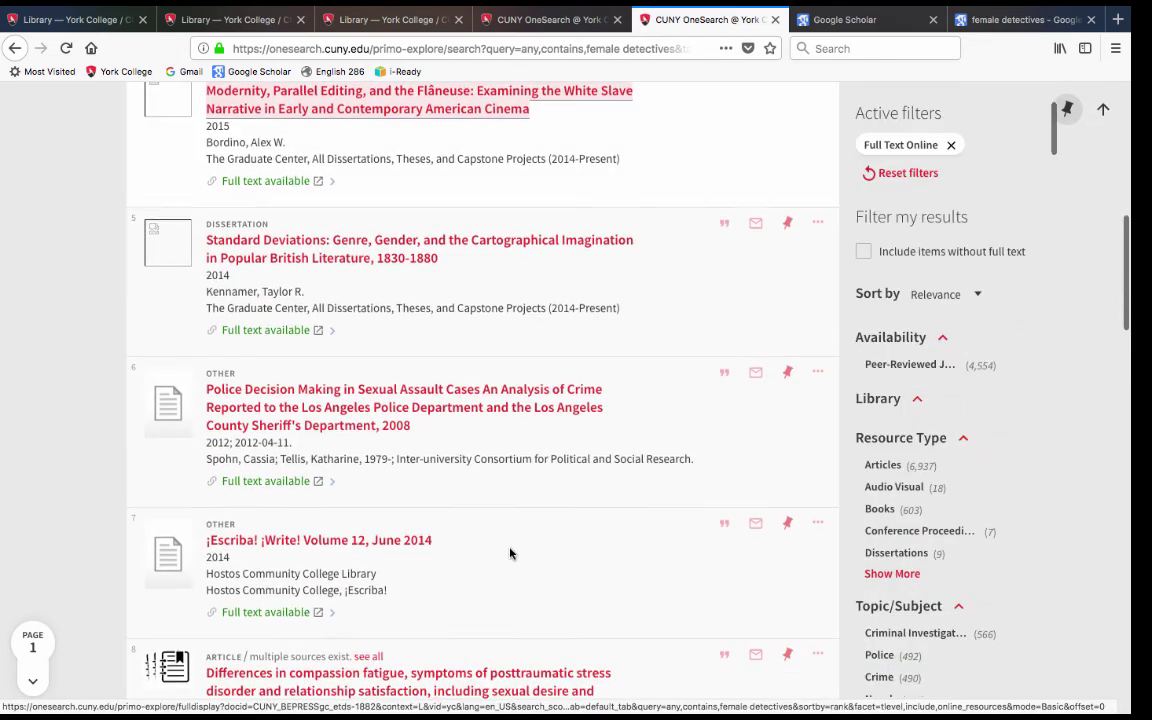
{"action": "scroll", "coordinate": [510, 553], "scroll_direction": "up", "scroll_amount": 5}
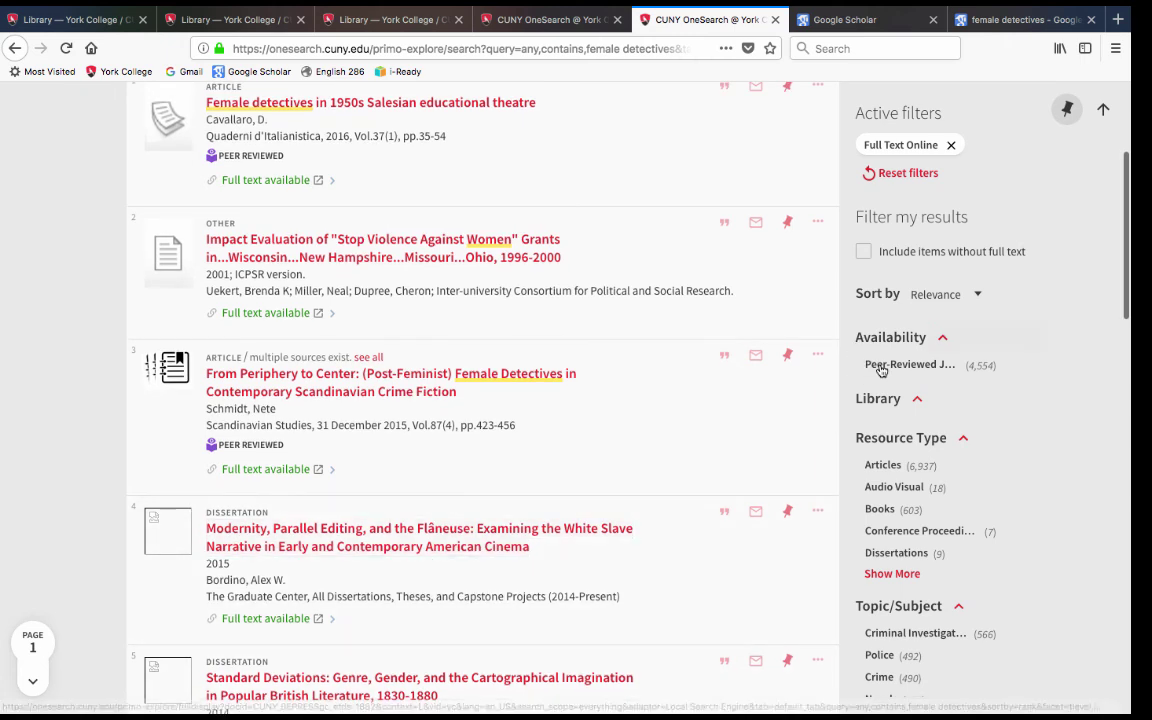
{"action": "mouse_move", "coordinate": [879, 370]}
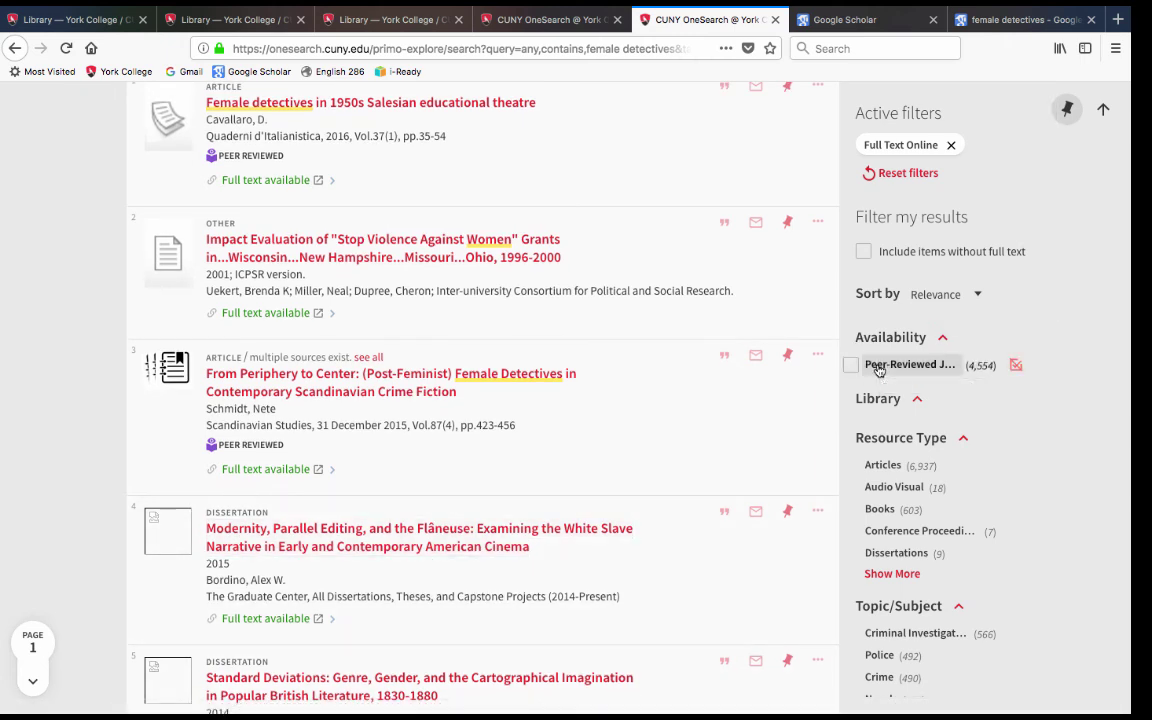
{"action": "left_click", "coordinate": [879, 368]}
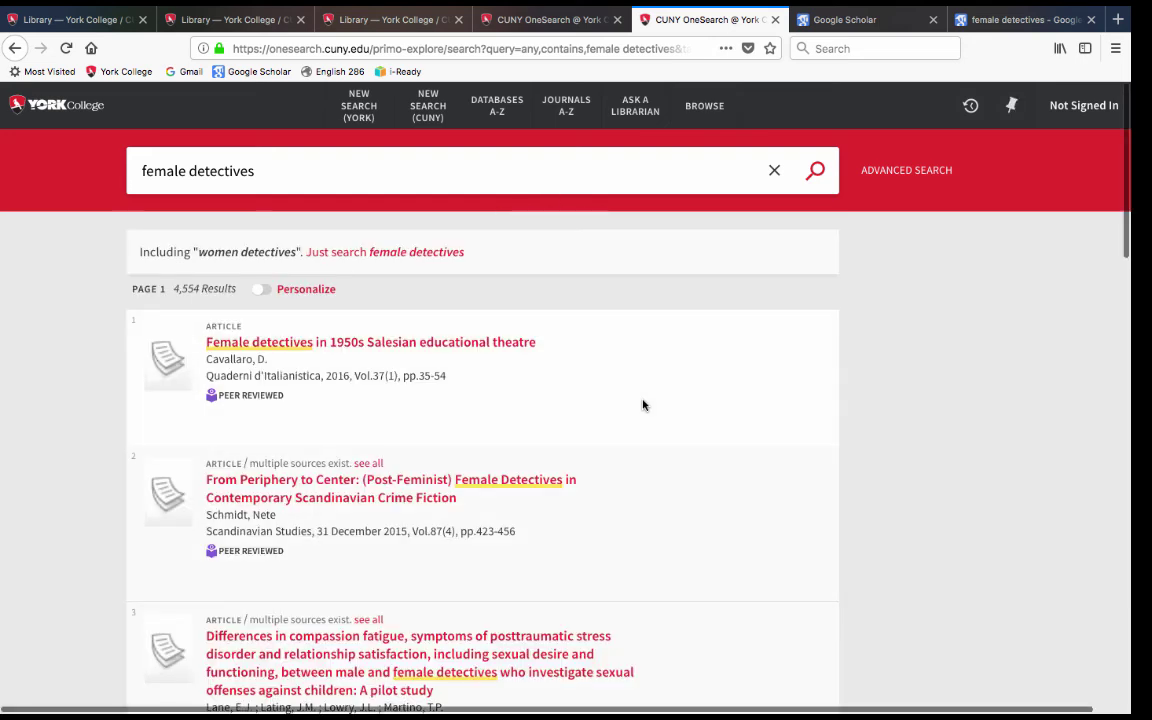
Look through the first page of peer-reviewed full-text articles on female detectives and return to its start
{"action": "scroll", "coordinate": [643, 405], "scroll_direction": "down", "scroll_amount": 3}
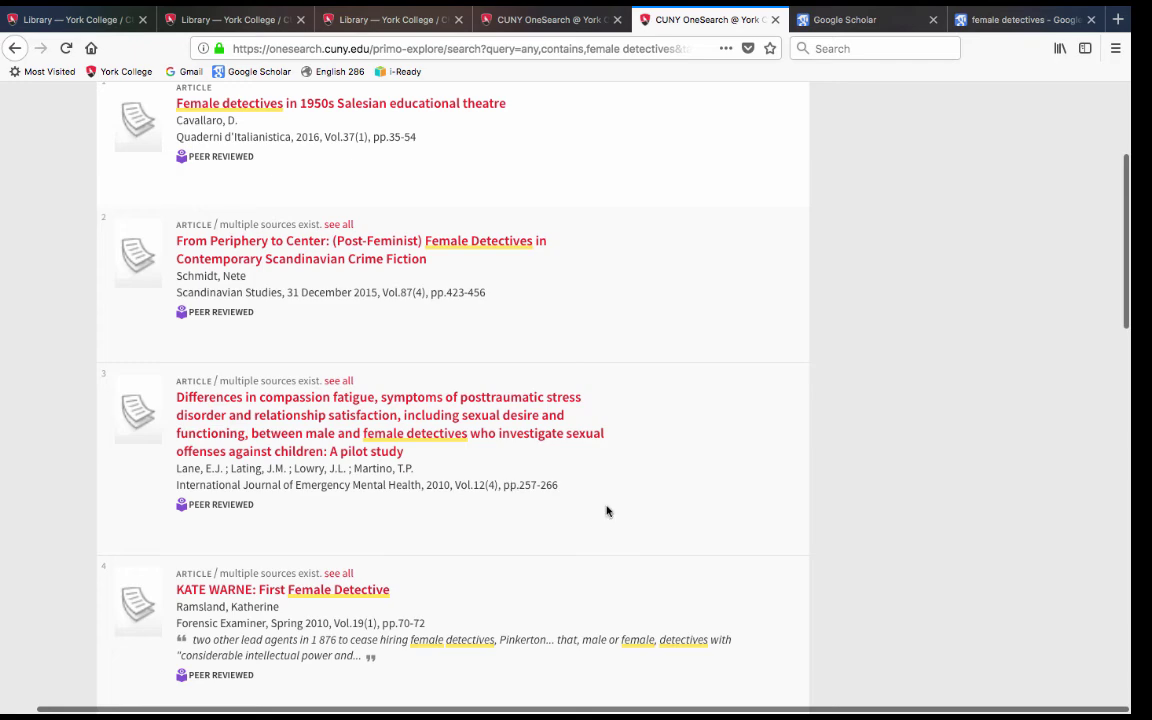
{"action": "scroll", "coordinate": [606, 511], "scroll_direction": "down", "scroll_amount": 3}
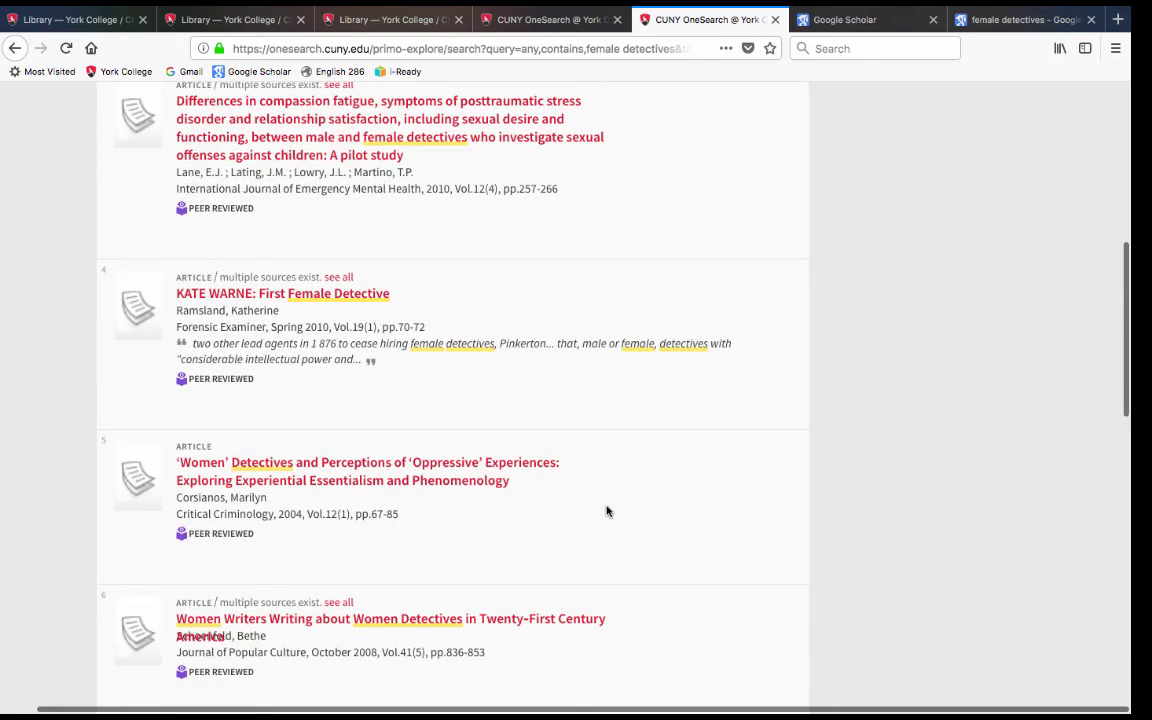
{"action": "scroll", "coordinate": [606, 511], "scroll_direction": "down", "scroll_amount": 3}
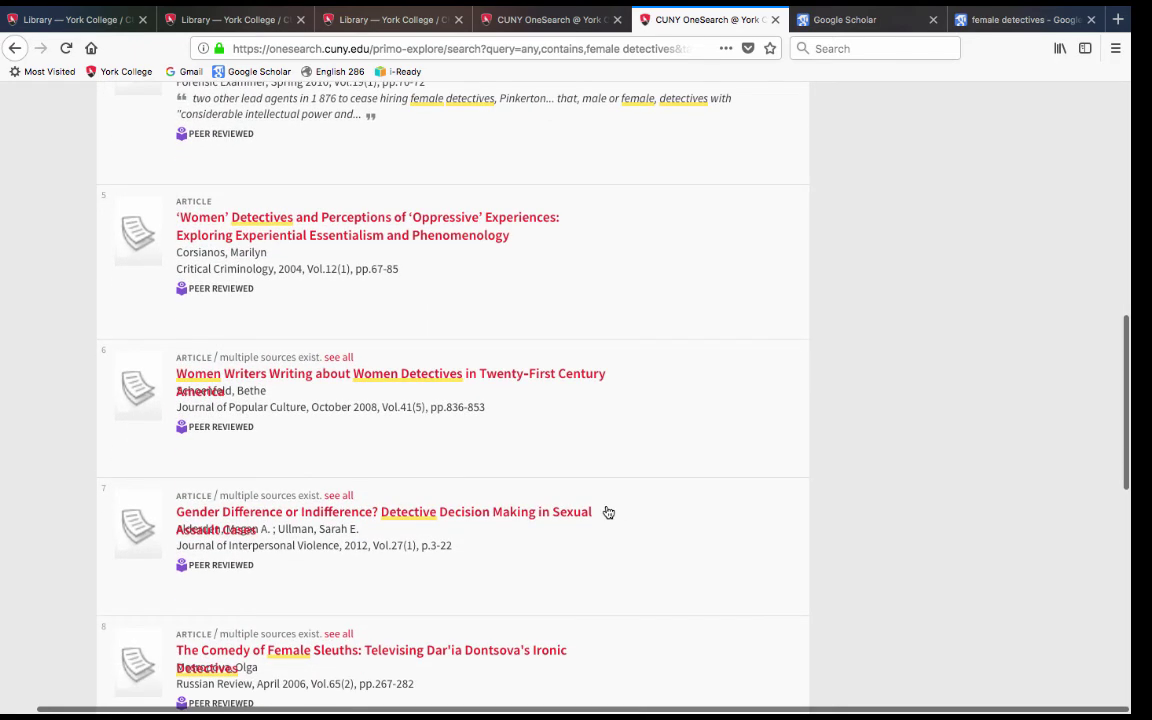
{"action": "scroll", "coordinate": [608, 512], "scroll_direction": "down", "scroll_amount": 3}
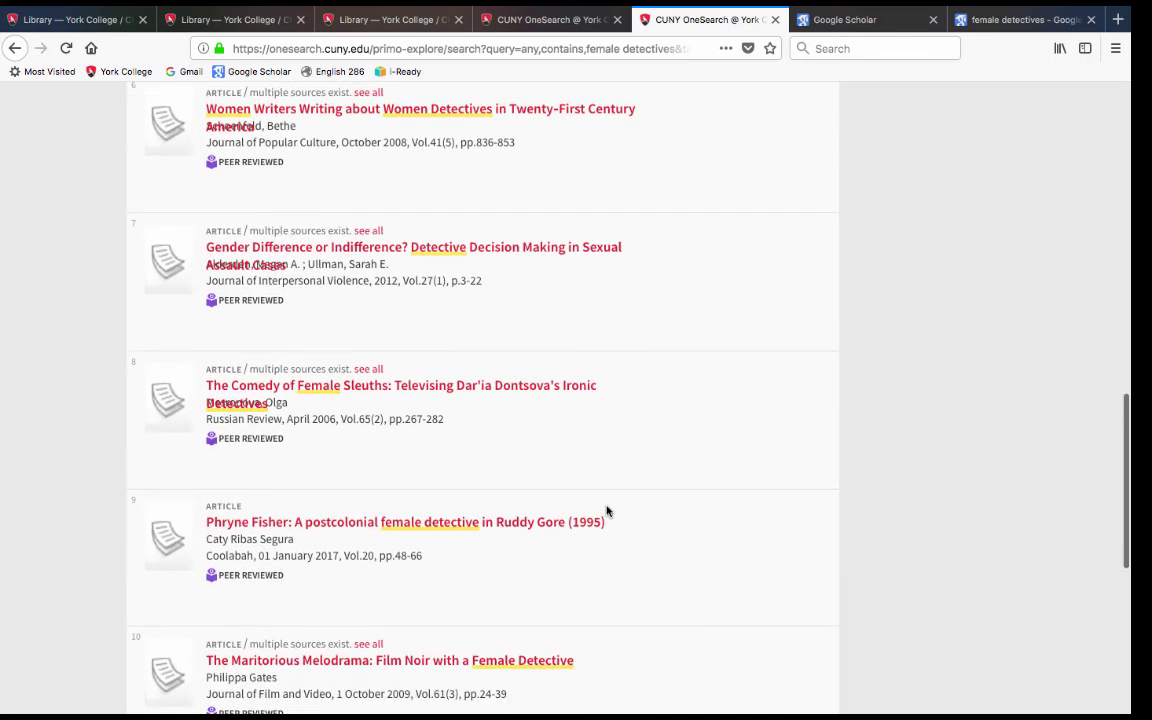
{"action": "scroll", "coordinate": [607, 511], "scroll_direction": "up", "scroll_amount": 6}
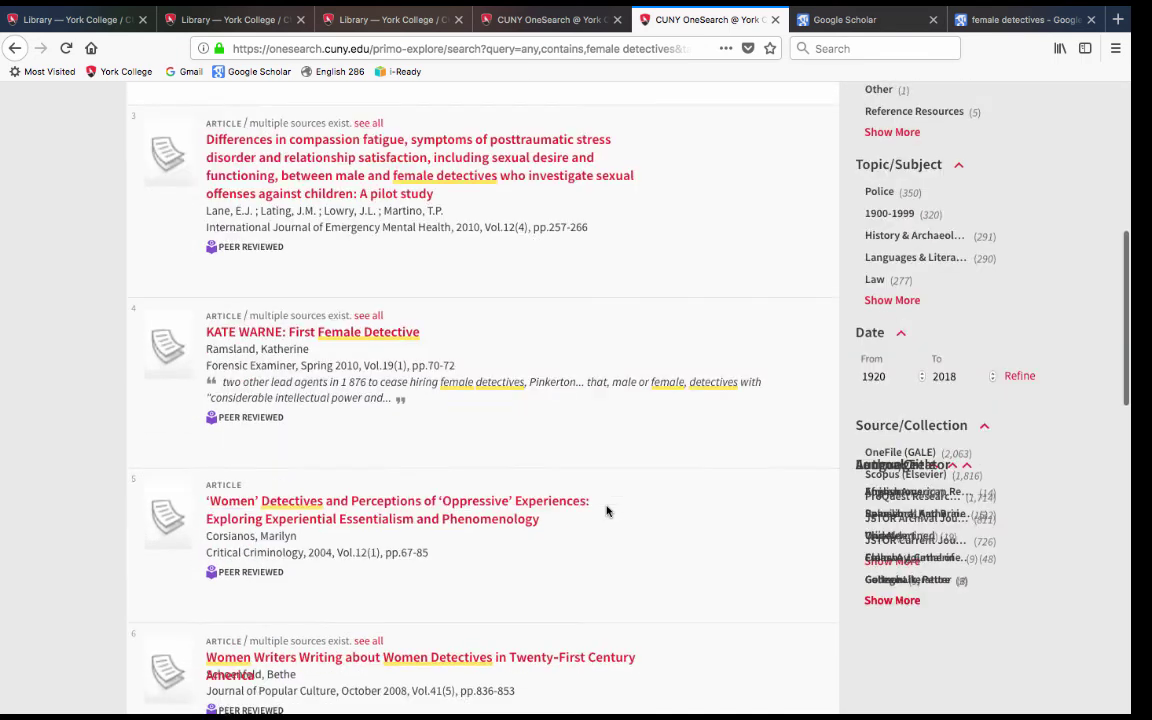
{"action": "scroll", "coordinate": [607, 511], "scroll_direction": "up", "scroll_amount": 4}
{"action": "mouse_move", "coordinate": [390, 688]}
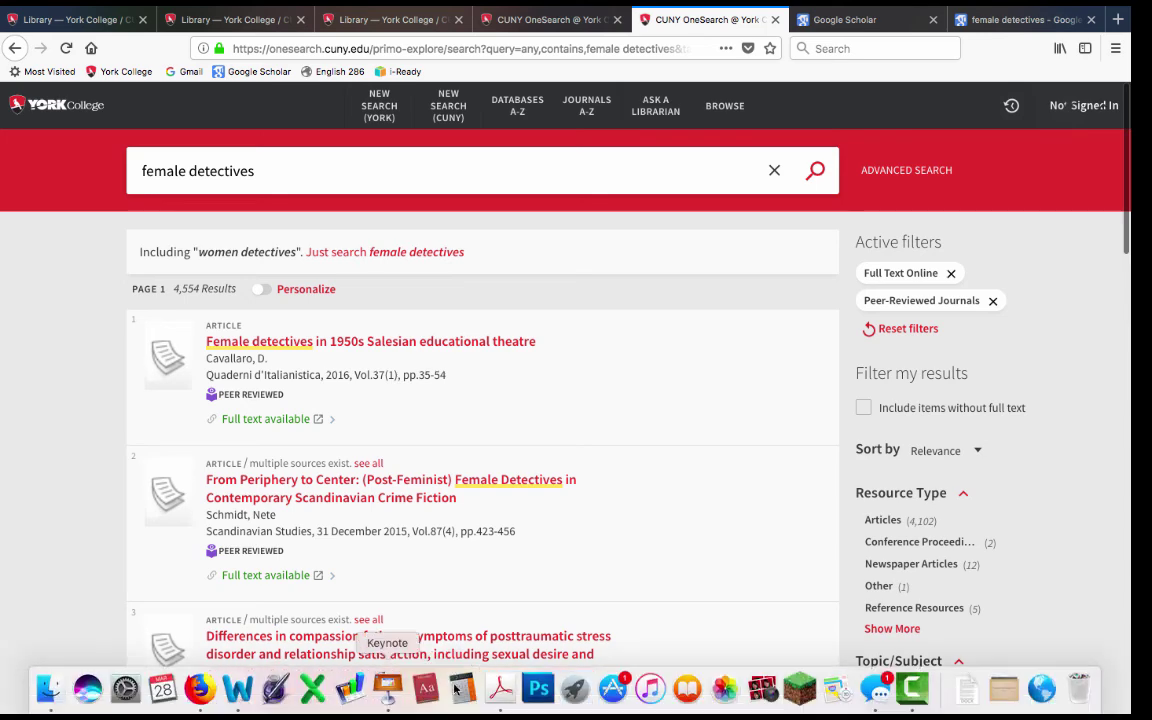